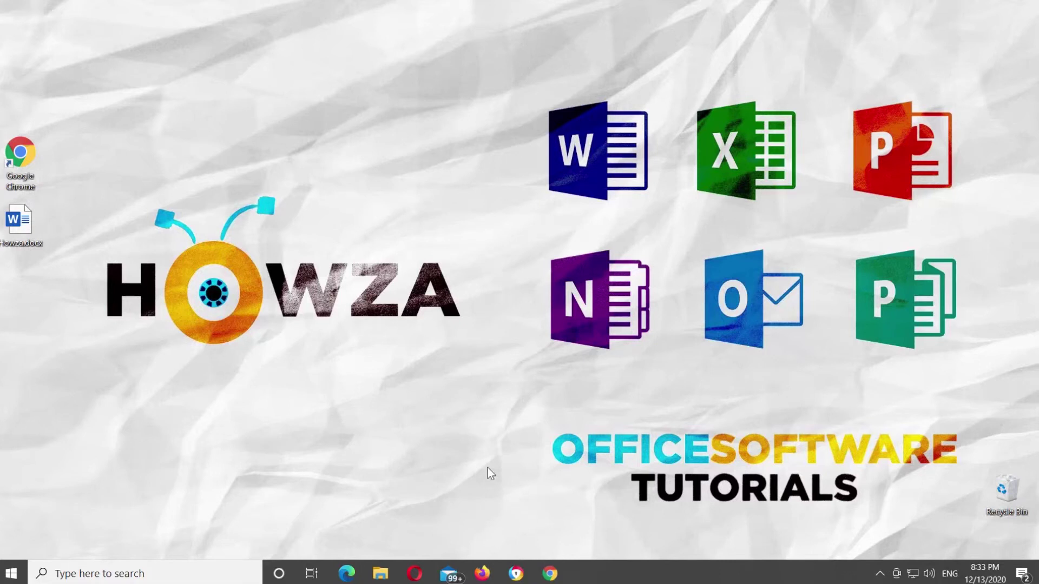
Step: Open Howza.docx from the desktop in Word
{"action": "double_click", "coordinate": [19, 223]}
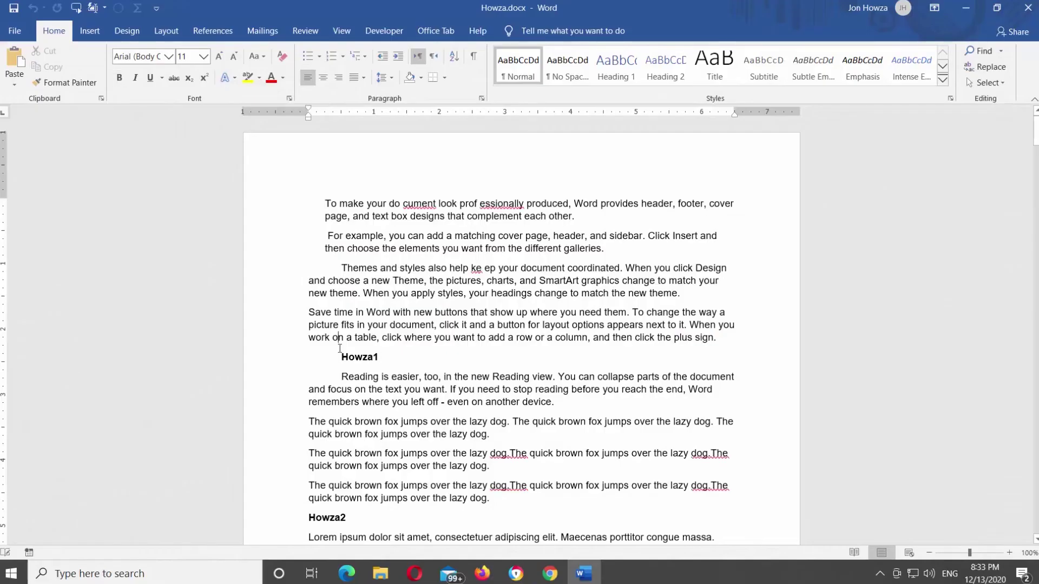
Step: Insert blank lines above the Howza1 heading to make room
{"action": "left_click", "coordinate": [339, 348]}
{"action": "key", "text": "Return"}
{"action": "key", "text": "Return"}
{"action": "key", "text": "Return"}
{"action": "key", "text": "Return"}
{"action": "key", "text": "Up"}
{"action": "key", "text": "Up"}
{"action": "key", "text": "Up"}
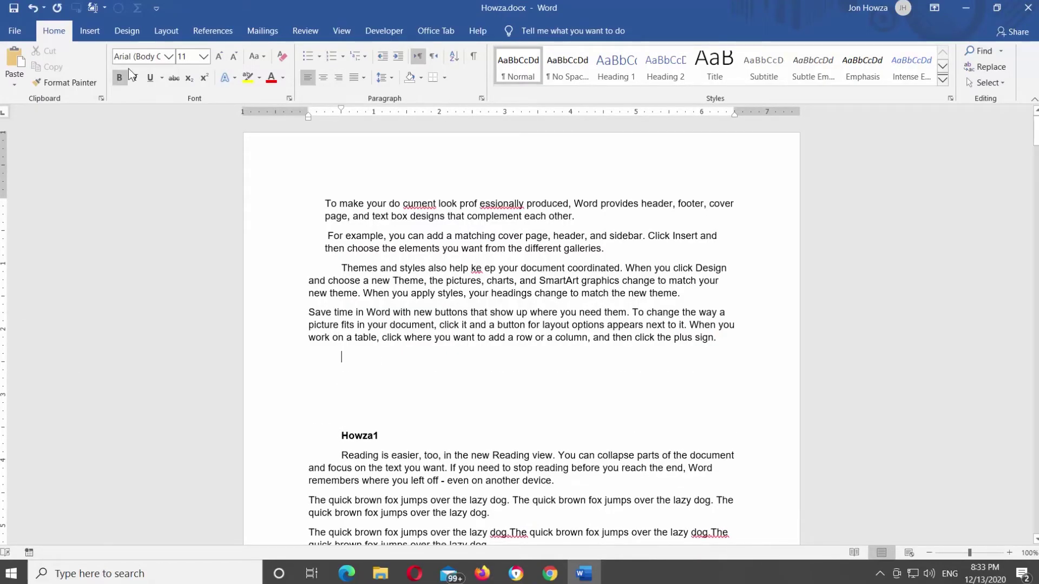
Step: Draw a Stars and Banners ribbon shape in the gap above Howza1
{"action": "left_click", "coordinate": [89, 30]}
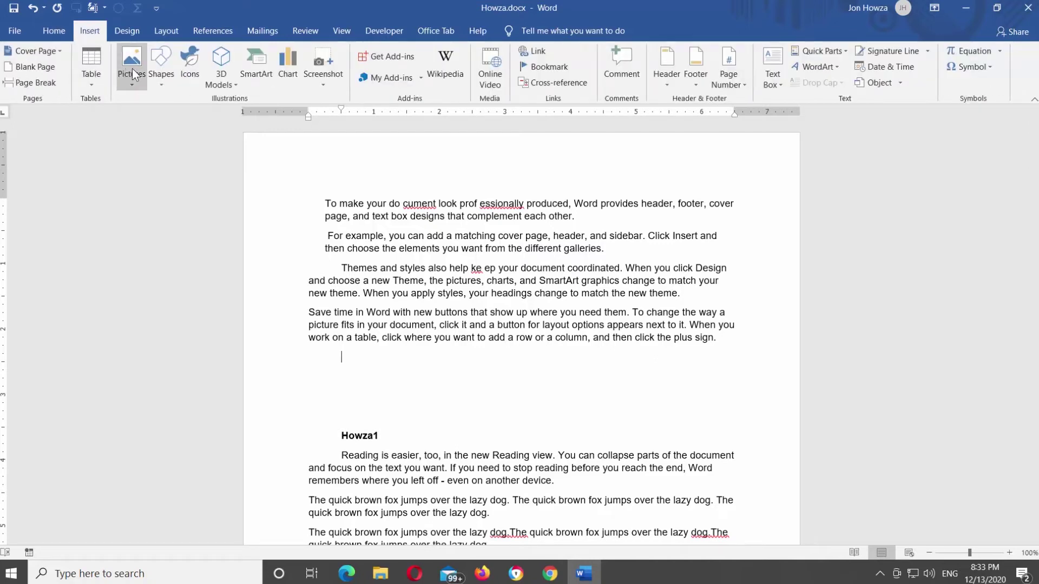
{"action": "left_click", "coordinate": [160, 78]}
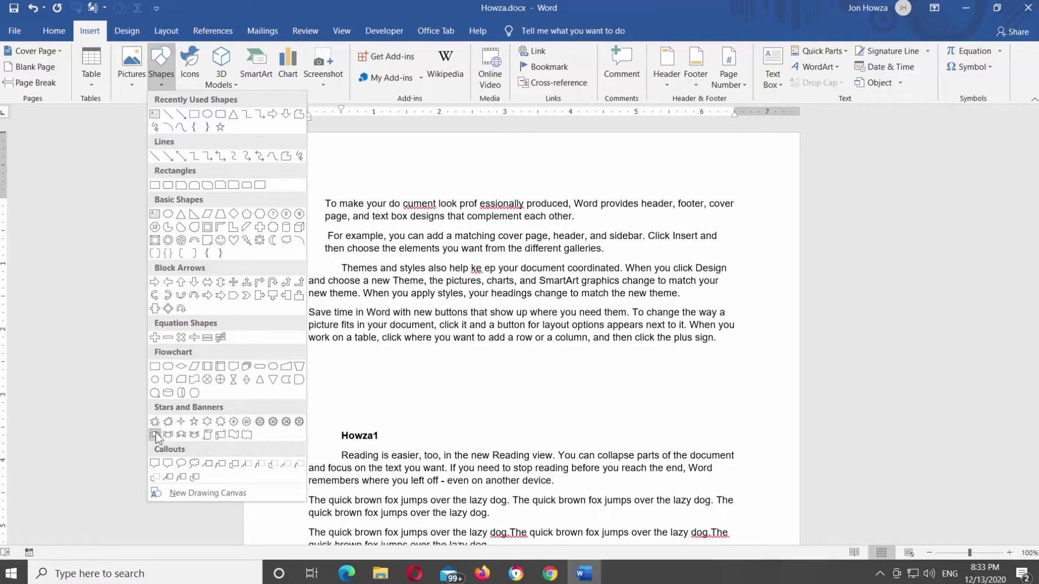
{"action": "left_click", "coordinate": [180, 434]}
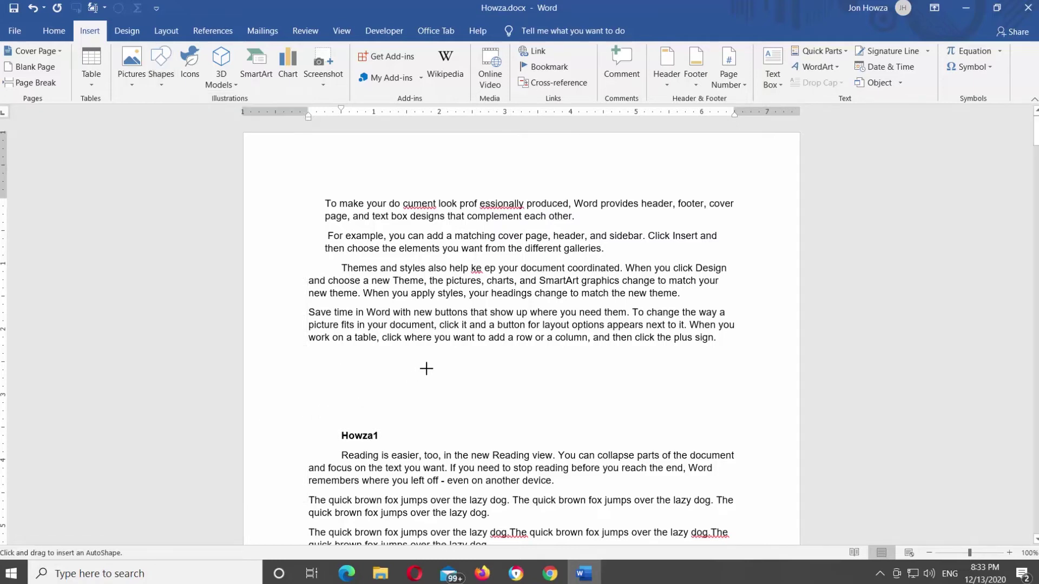
{"action": "mouse_move", "coordinate": [417, 369]}
{"action": "left_mouse_down"}
{"action": "mouse_move", "coordinate": [630, 414]}
{"action": "mouse_move", "coordinate": [659, 439]}
{"action": "left_mouse_up"}
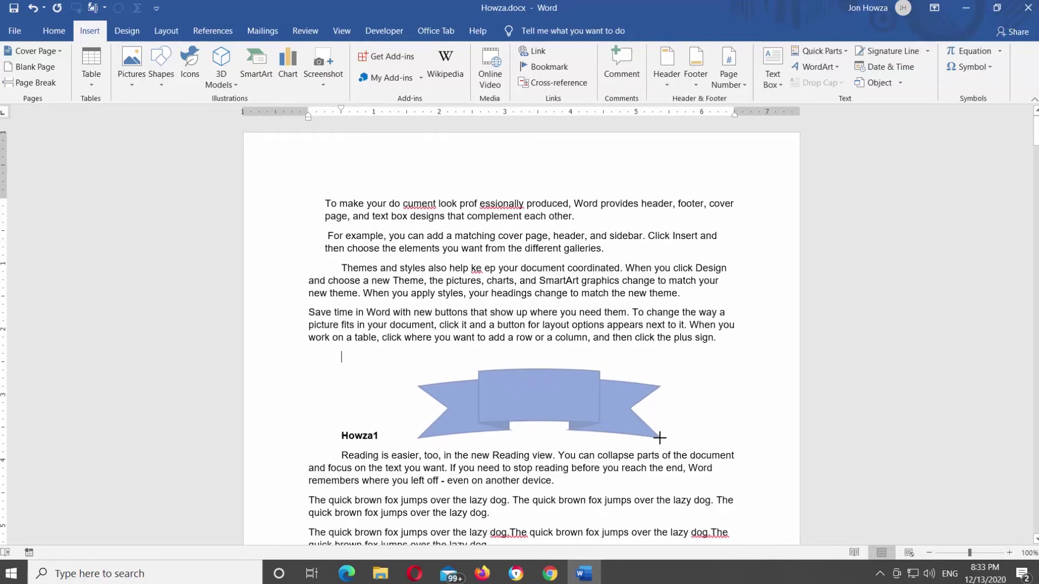
{"action": "left_click_drag", "start_coordinate": [659, 439], "coordinate": [661, 439]}
{"action": "scroll", "coordinate": [604, 363], "scroll_direction": "down", "scroll_amount": 1}
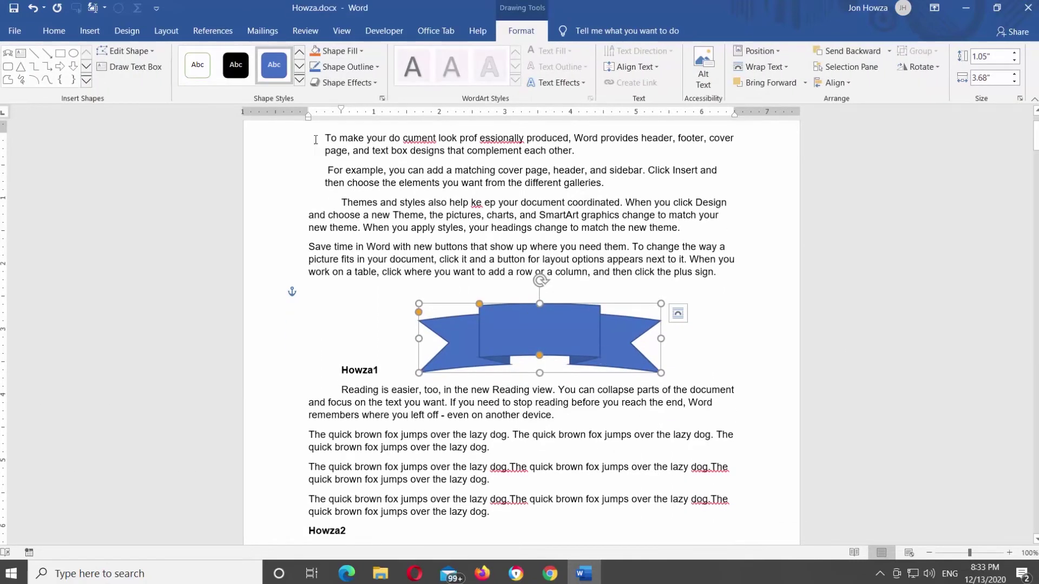
Step: Apply a yellow shape style and a grey outline to the ribbon banner
{"action": "left_click", "coordinate": [298, 81]}
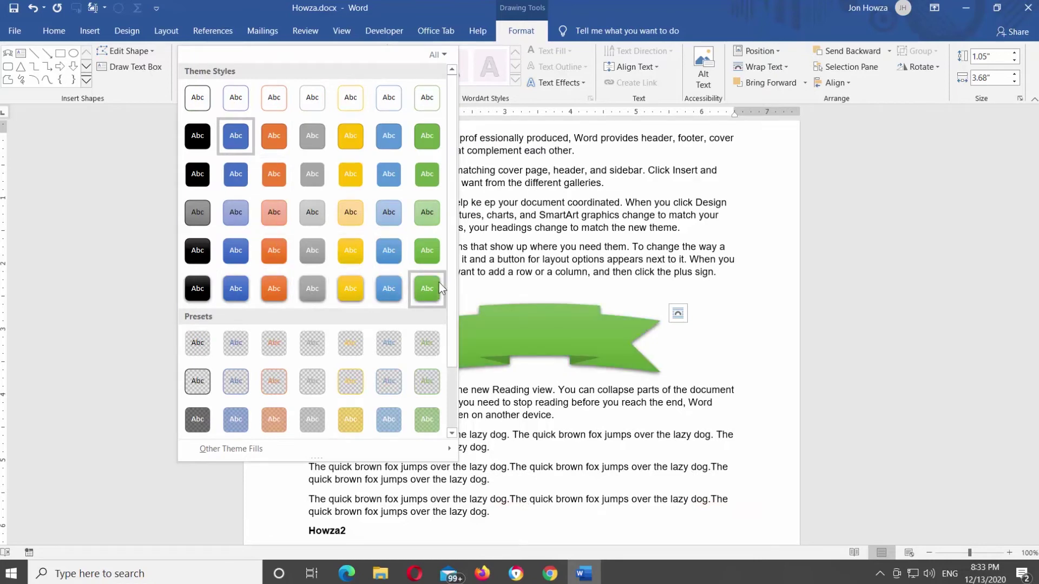
{"action": "left_click", "coordinate": [350, 287]}
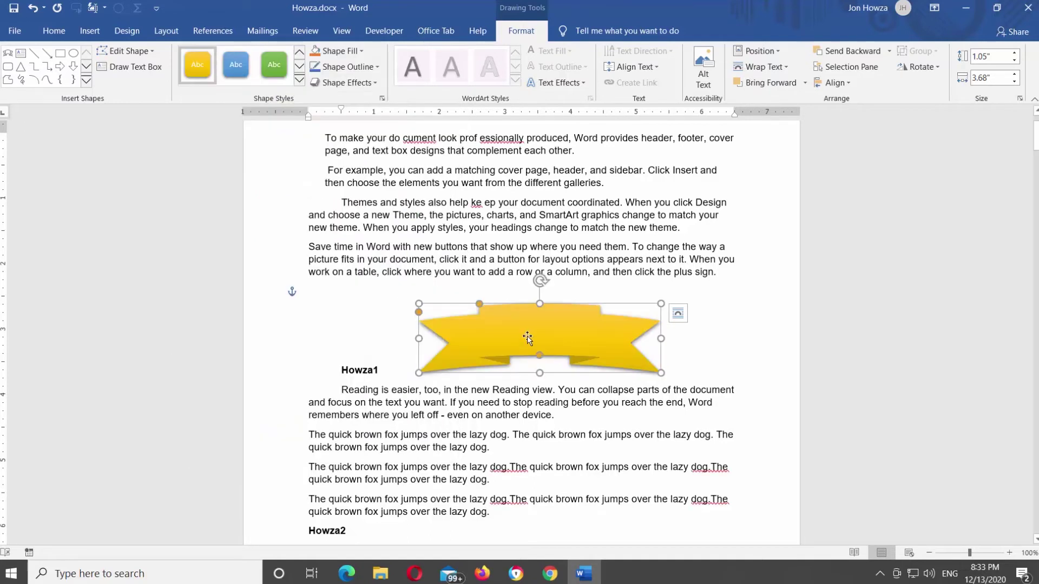
{"action": "left_click", "coordinate": [376, 67]}
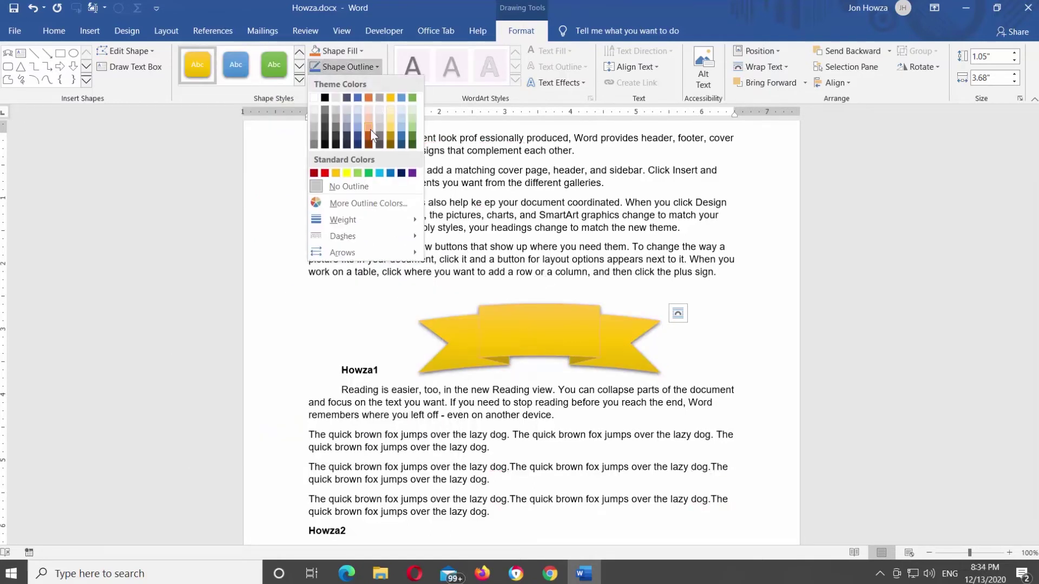
{"action": "left_click", "coordinate": [402, 145]}
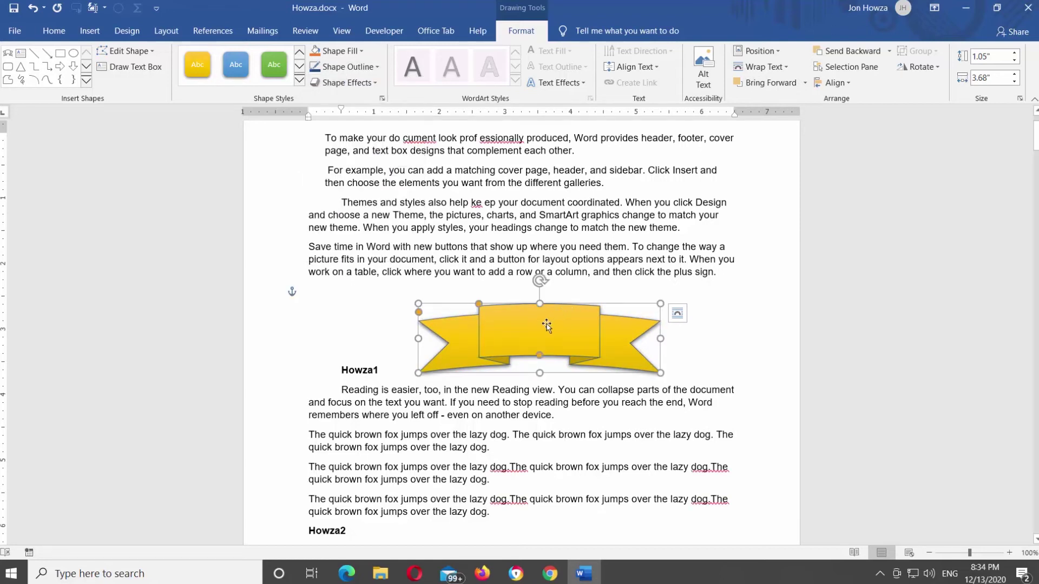
Step: Add the text 'HowzaTv' inside the banner and select it for font sizing
{"action": "right_click", "coordinate": [547, 326]}
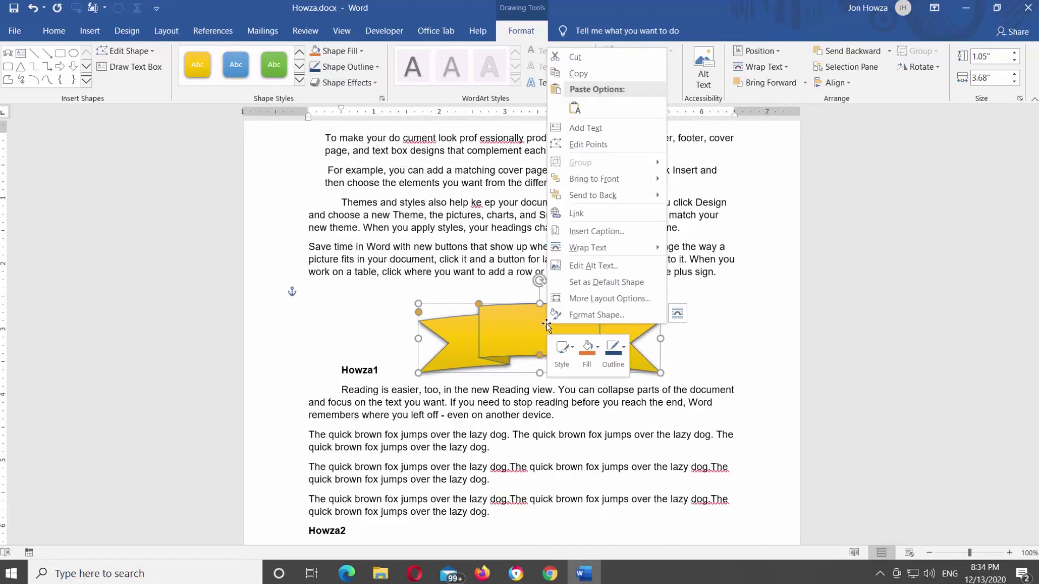
{"action": "left_click", "coordinate": [585, 128]}
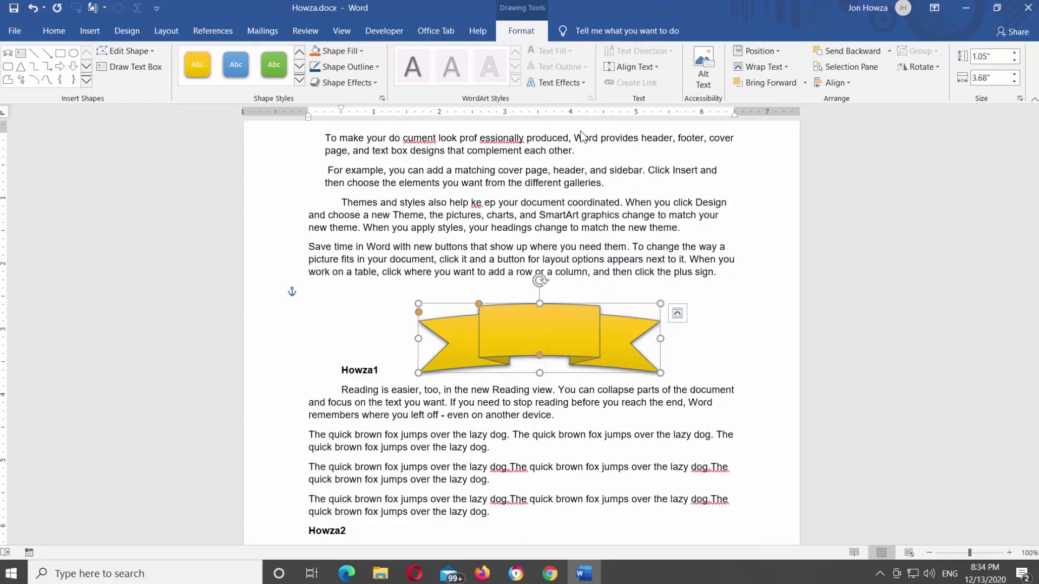
{"action": "type", "text": "HowzaTv"}
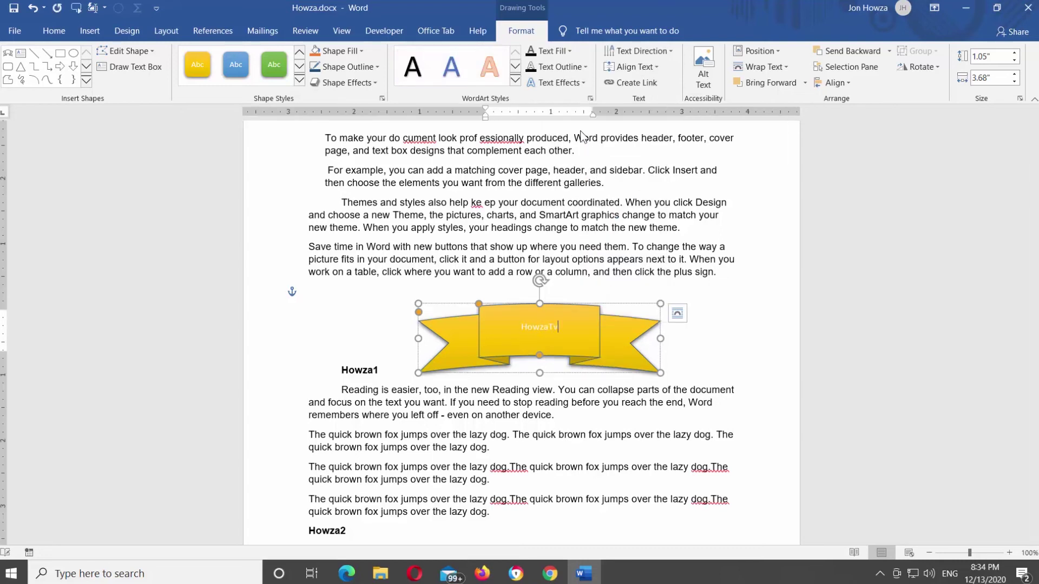
{"action": "double_click", "coordinate": [536, 328]}
{"action": "left_click", "coordinate": [604, 289]}
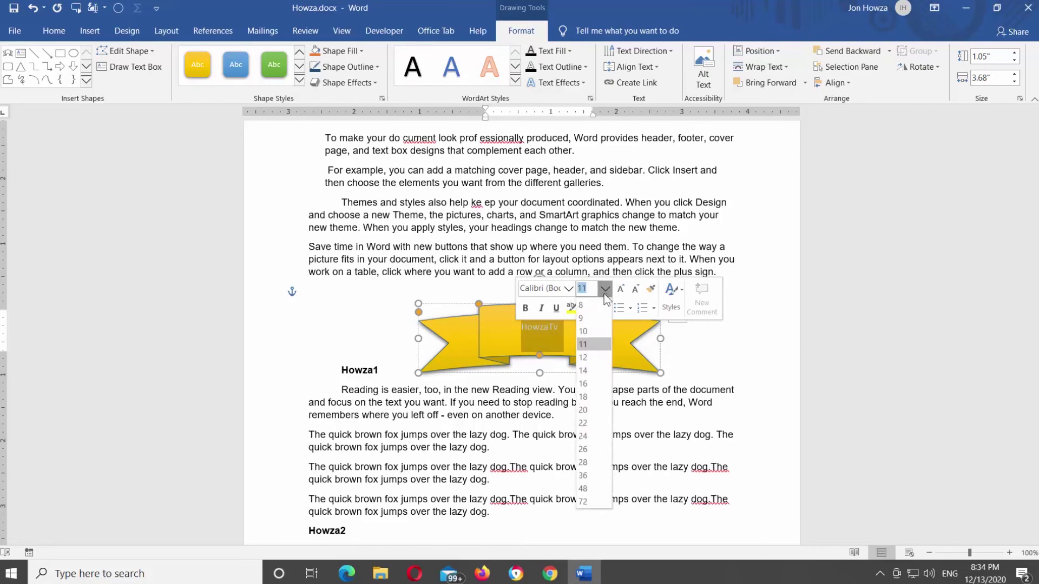